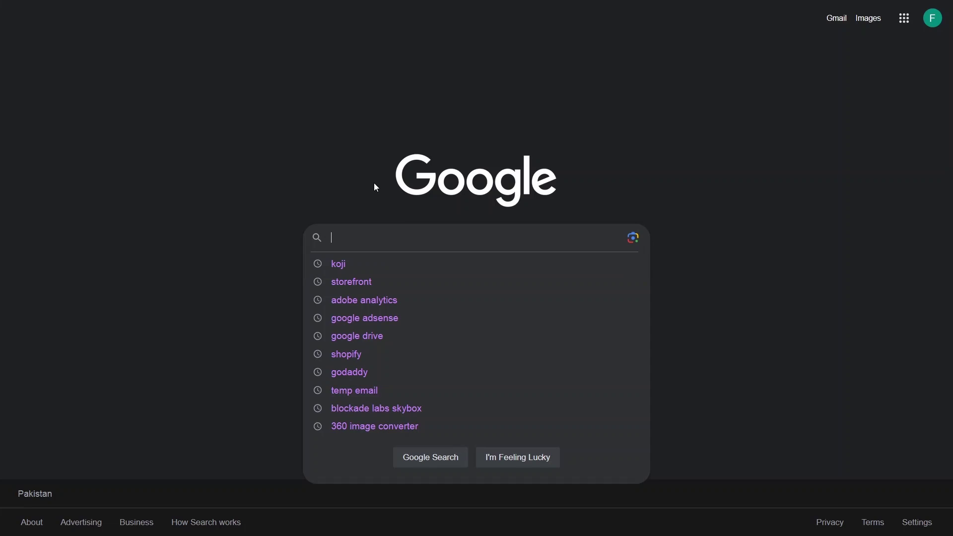
Search Google for 'wordpress' and open the WordPress.com result.
text(wor)
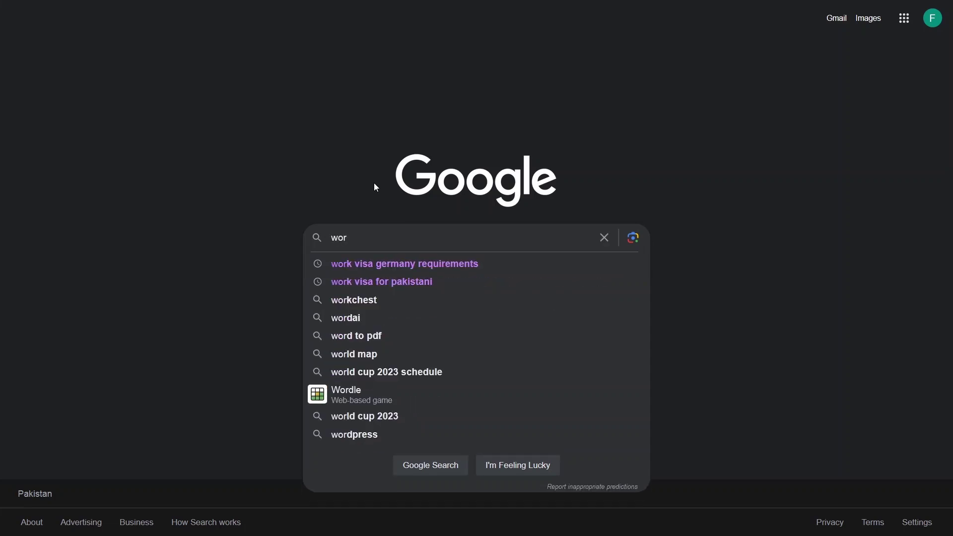
text(dpress)
key(Return)
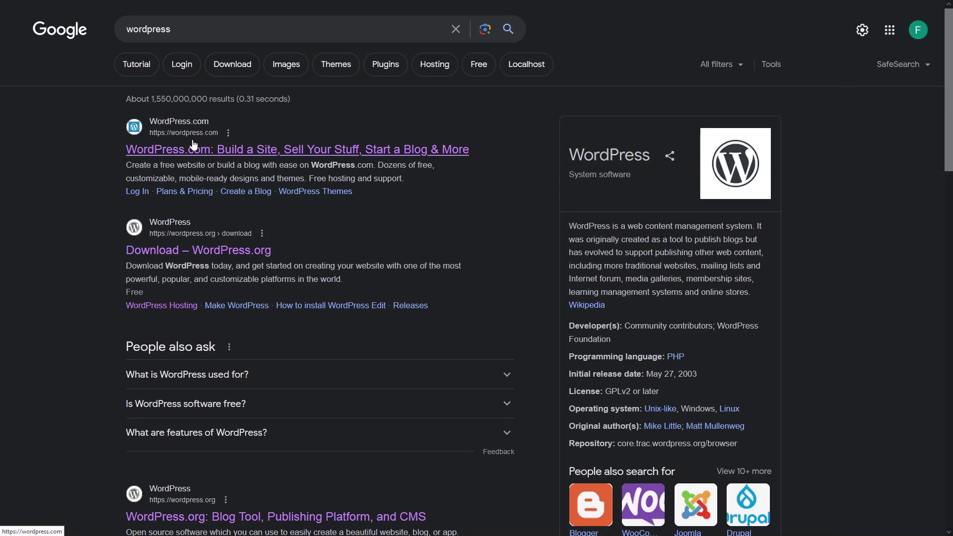
click(167, 157)
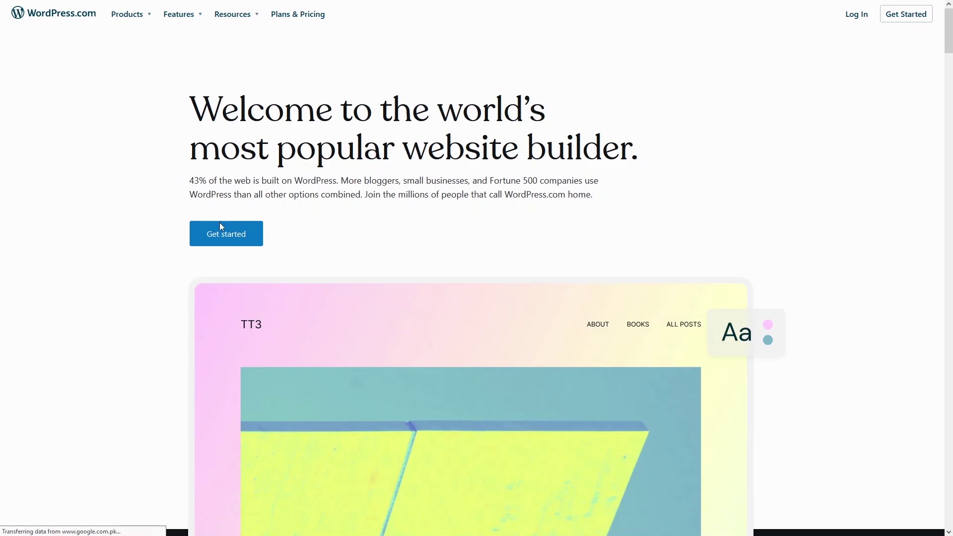
Begin creating a new WordPress.com account with Get started.
click(234, 248)
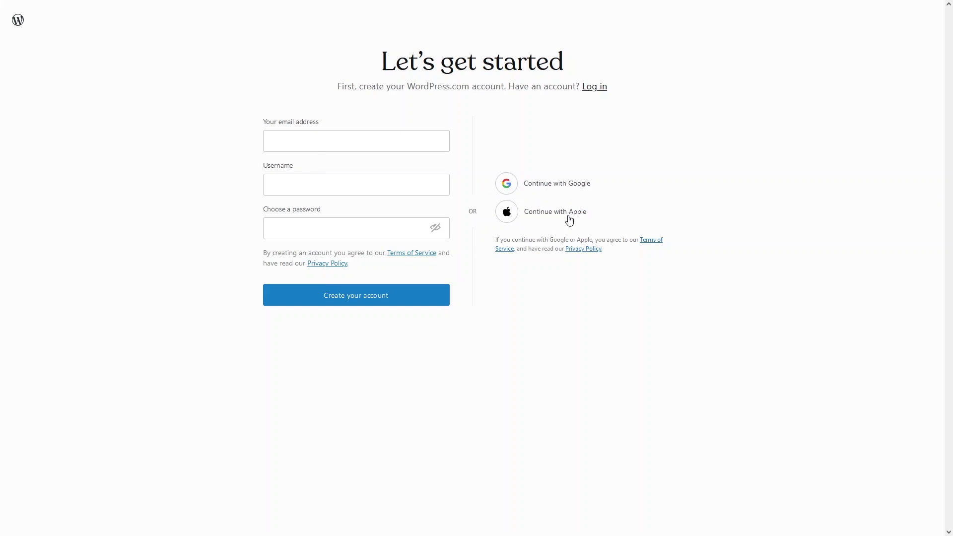
Paste the account e-mail address and enter a first username choice.
click(333, 143)
key(ctrl+v)
key(Tab)
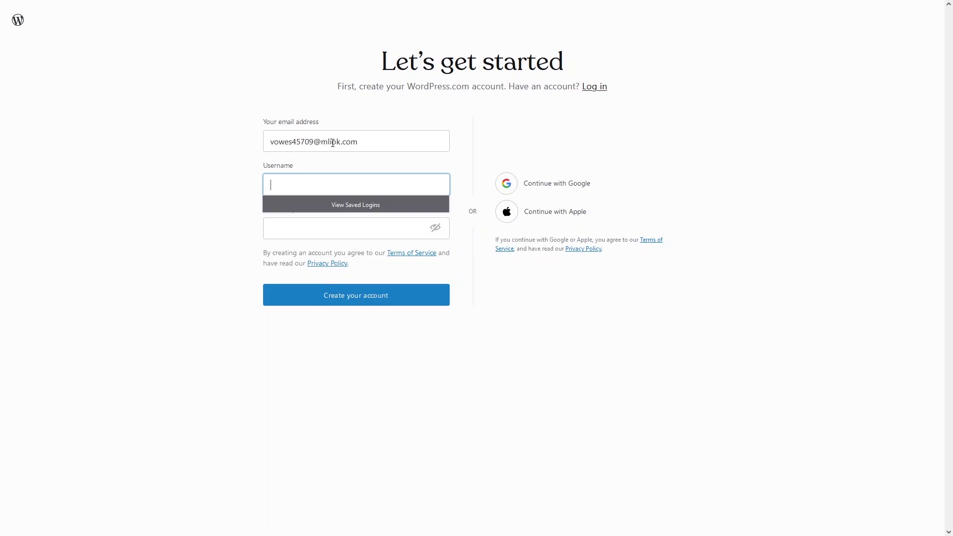
text(hokage)
key(Tab)
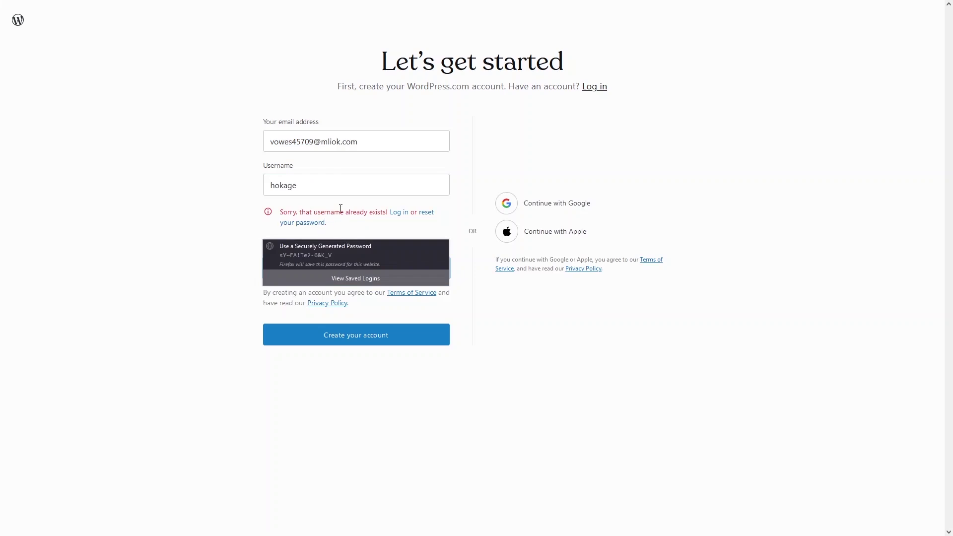
Replace the taken username with an available one, paste the password, and create the account.
click(309, 187)
text(naruto)
click(307, 235)
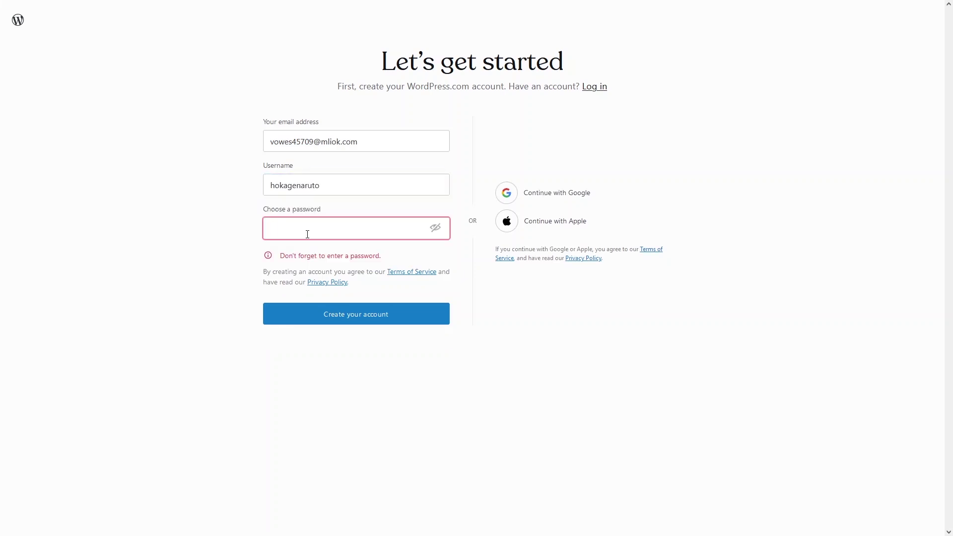
click(381, 221)
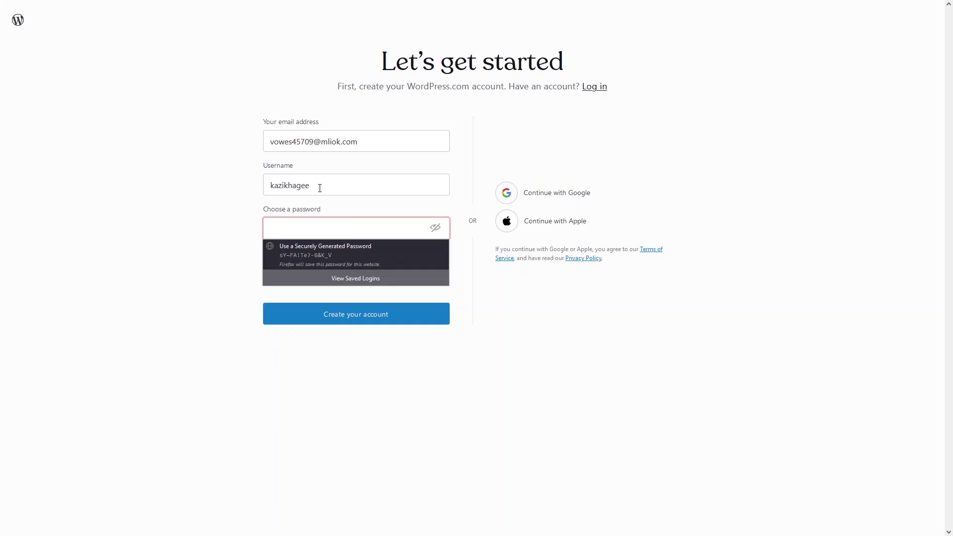
drag(320, 188, 257, 187)
click(302, 233)
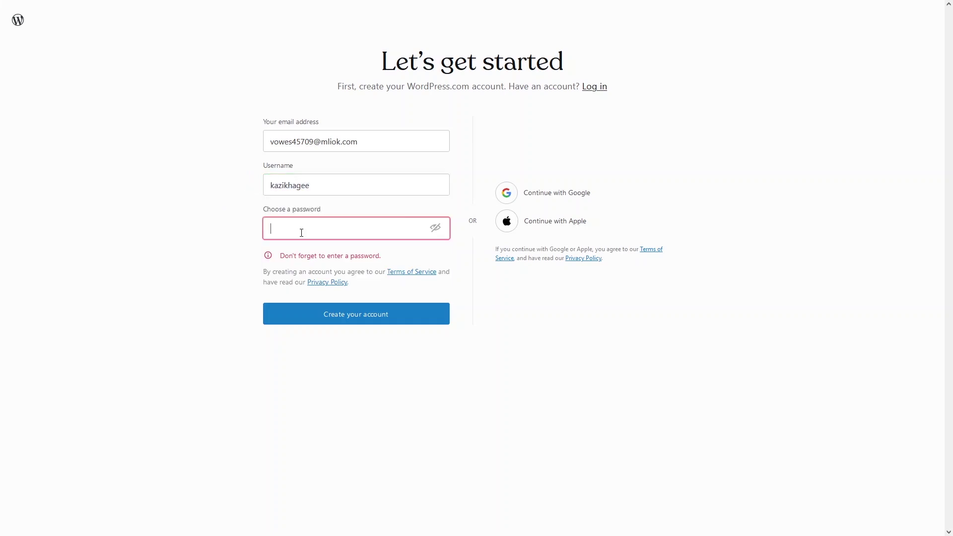
key(ctrl+v)
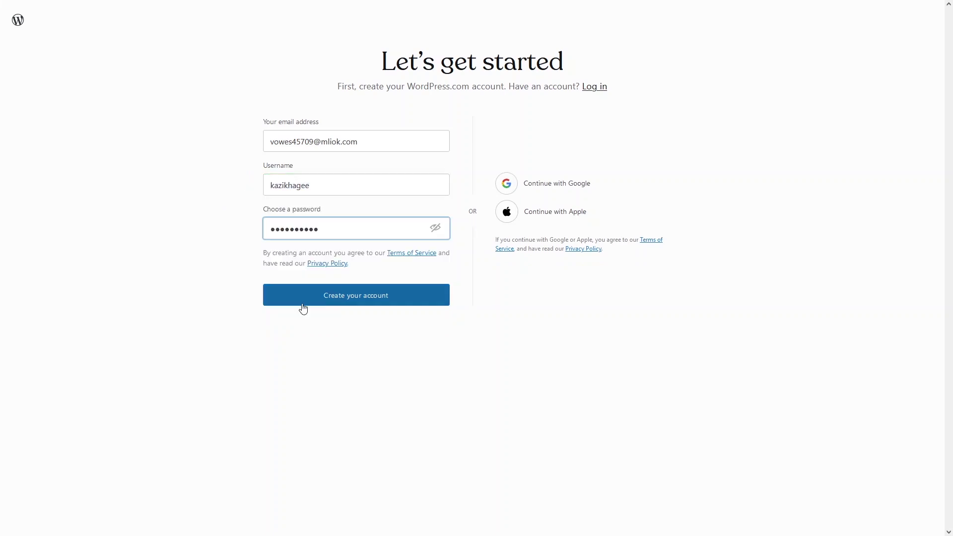
click(297, 296)
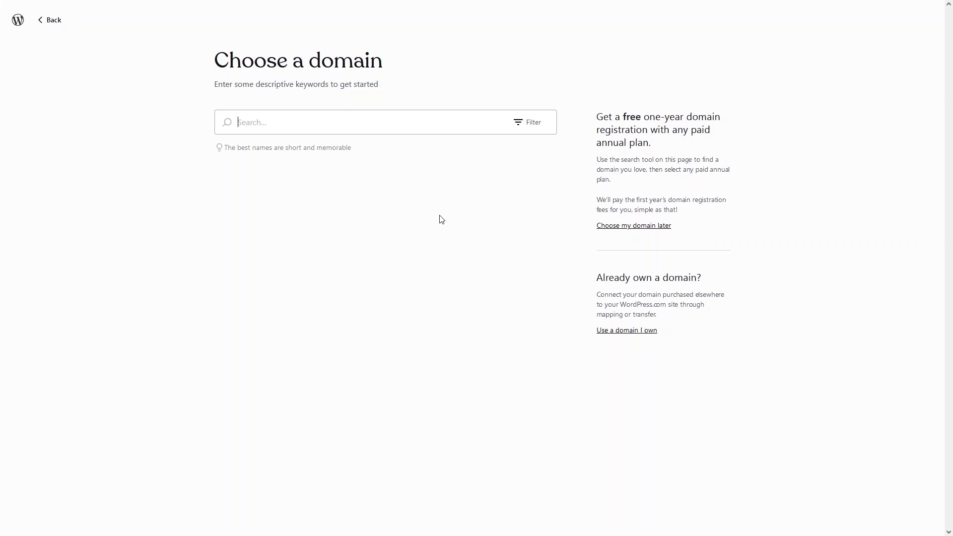
Leave the domain for later with 'Choose my domain later'.
click(617, 230)
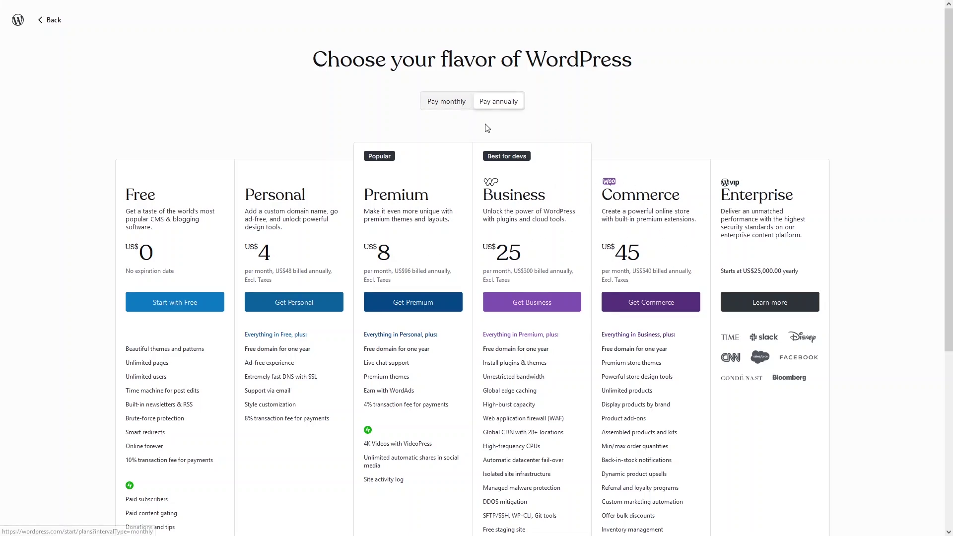
Compare monthly and annual plan prices, then start with the Free plan.
click(448, 102)
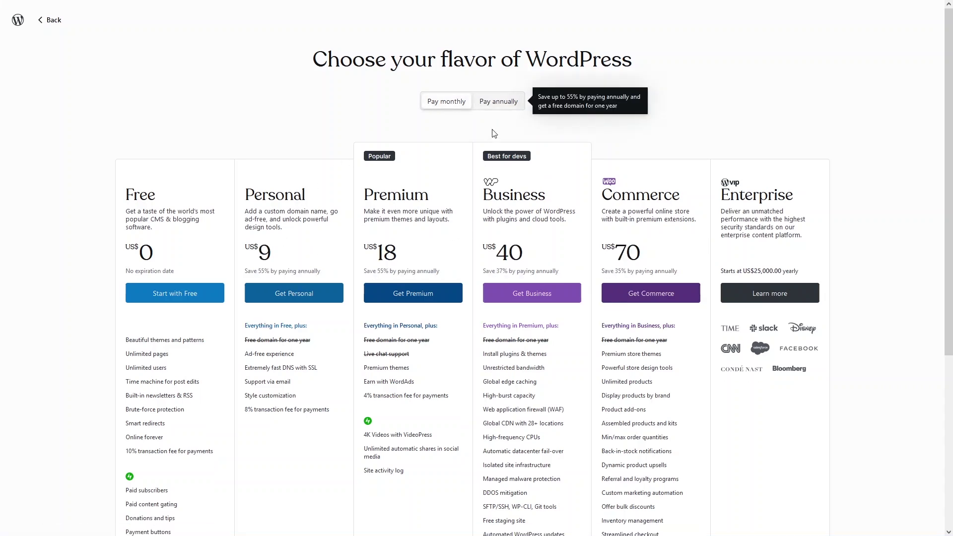
click(495, 106)
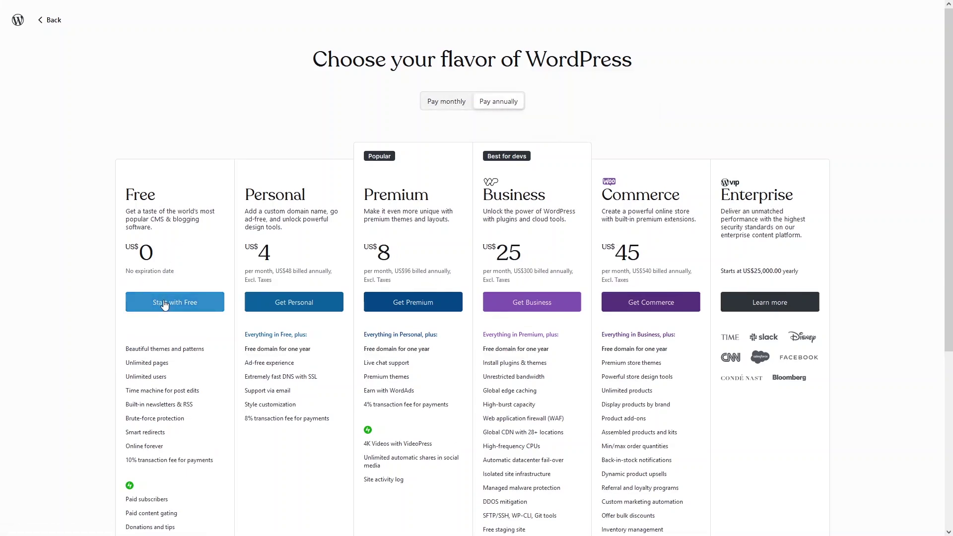
click(146, 303)
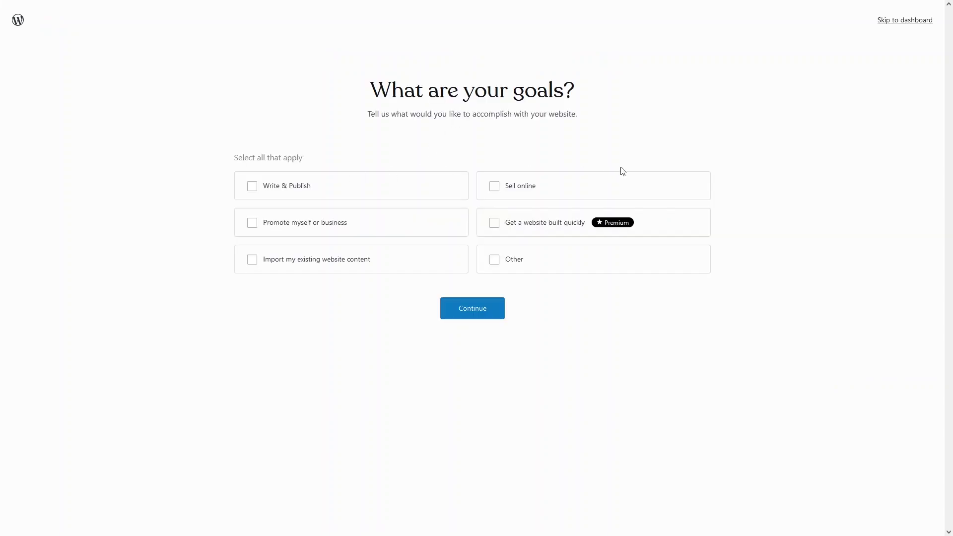
Choose Write & Publish as the goal and leave the blog name blank.
click(252, 186)
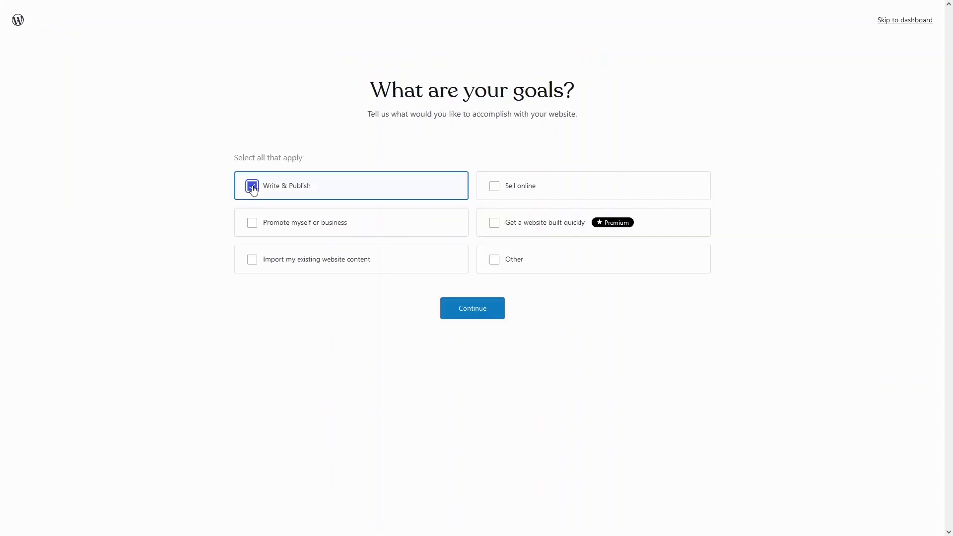
click(455, 312)
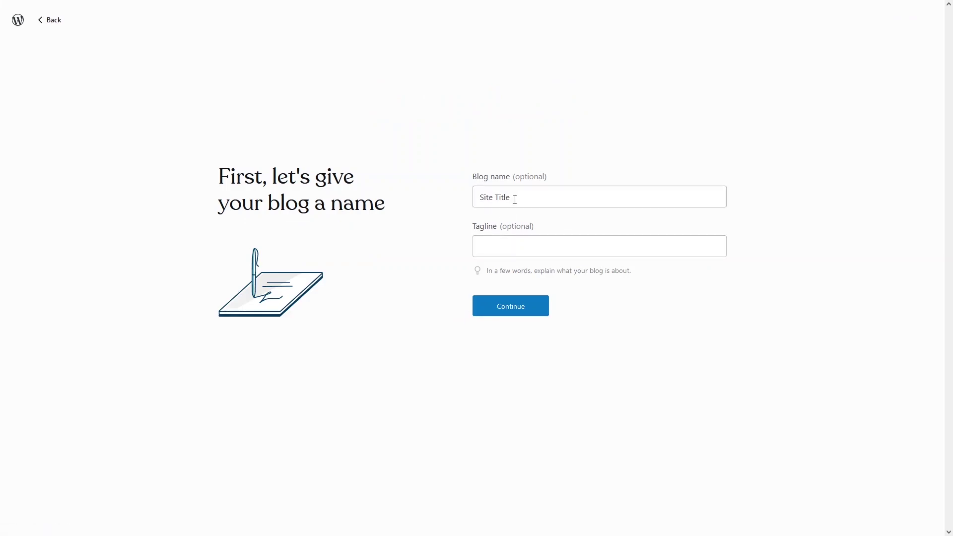
drag(515, 200, 437, 198)
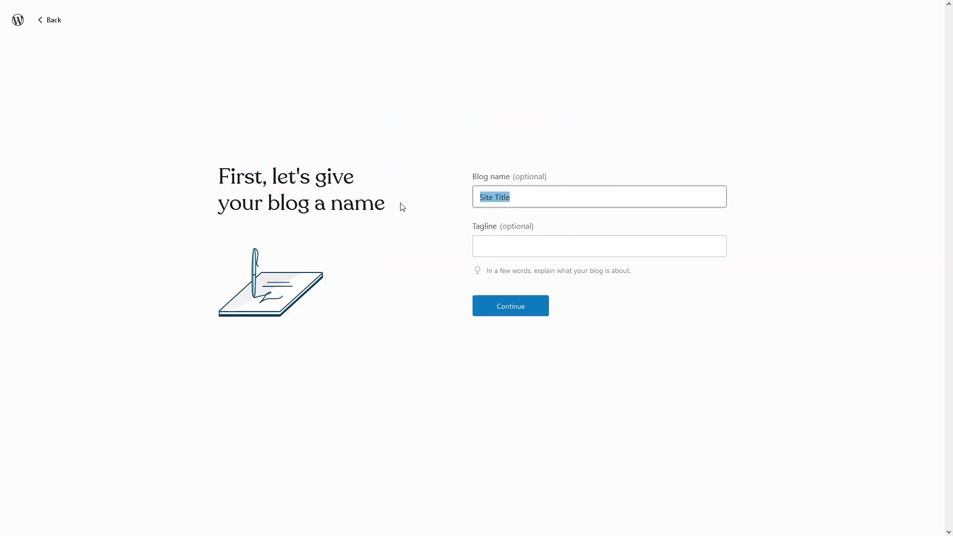
key(BackSpace)
key(Return)
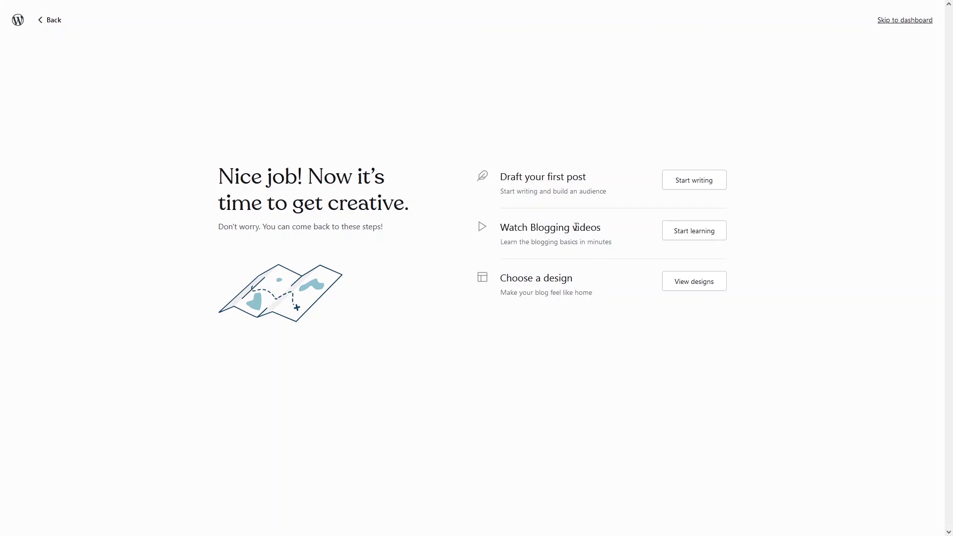
Skip the next-steps page and launch checklist to reach the dashboard.
click(899, 22)
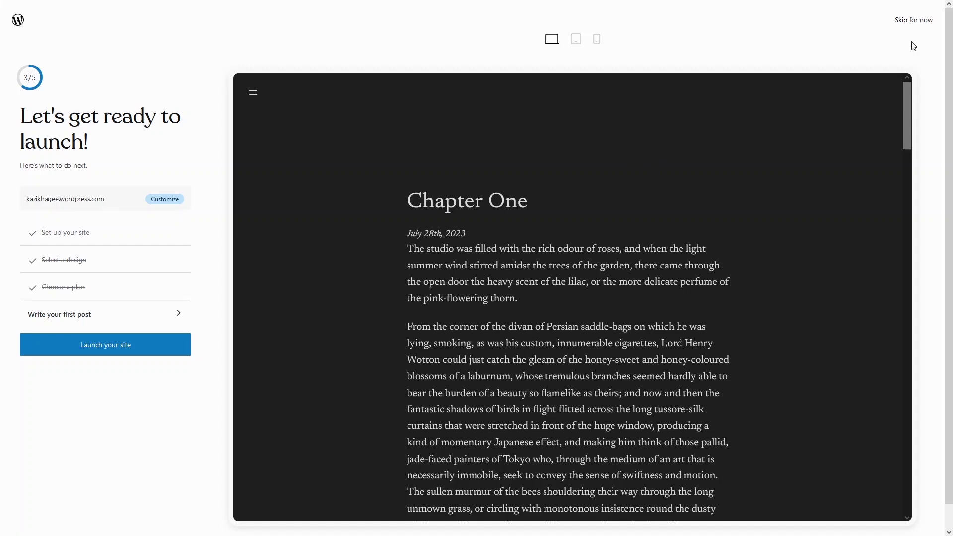
click(915, 20)
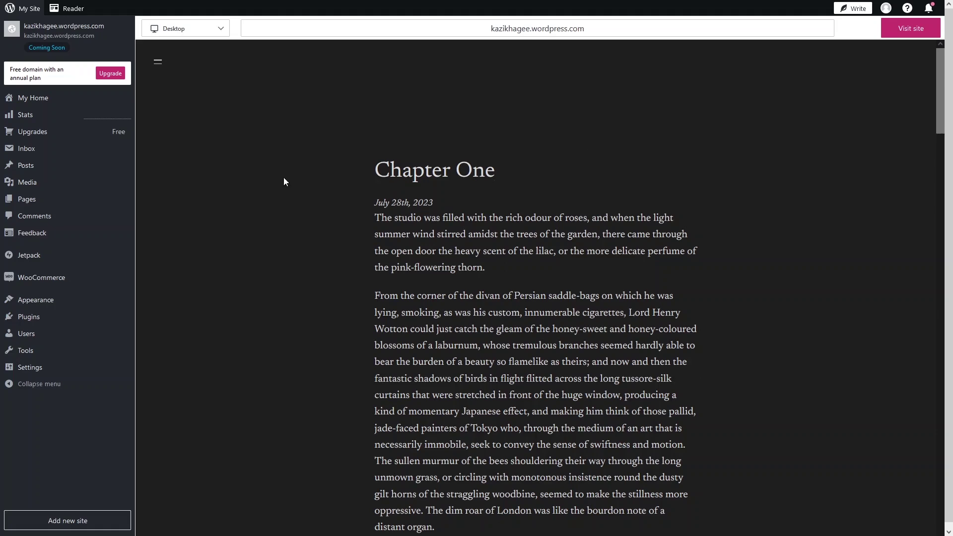
Look over the site preview, visit the site, and begin launching it.
scroll(284, 182, down, 10)
scroll(284, 181, up, 3)
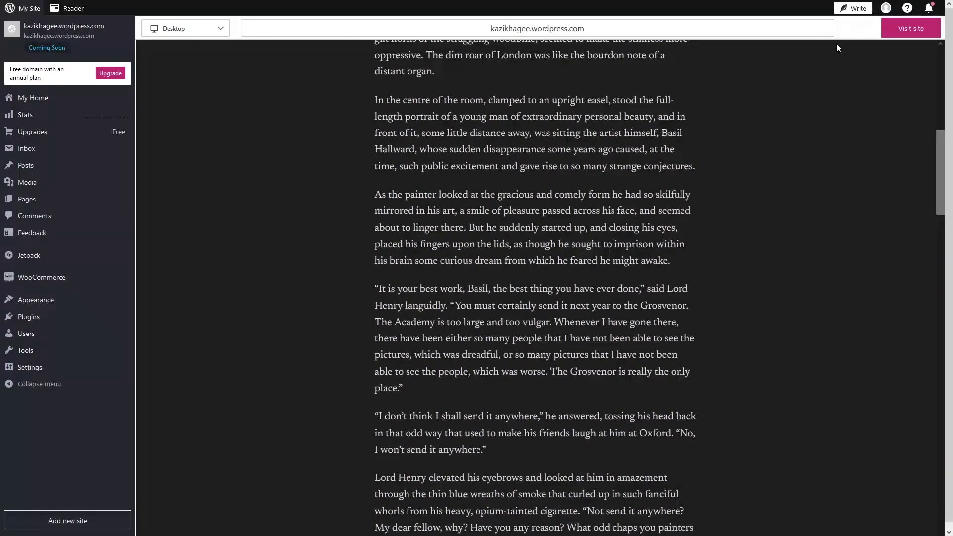
click(905, 30)
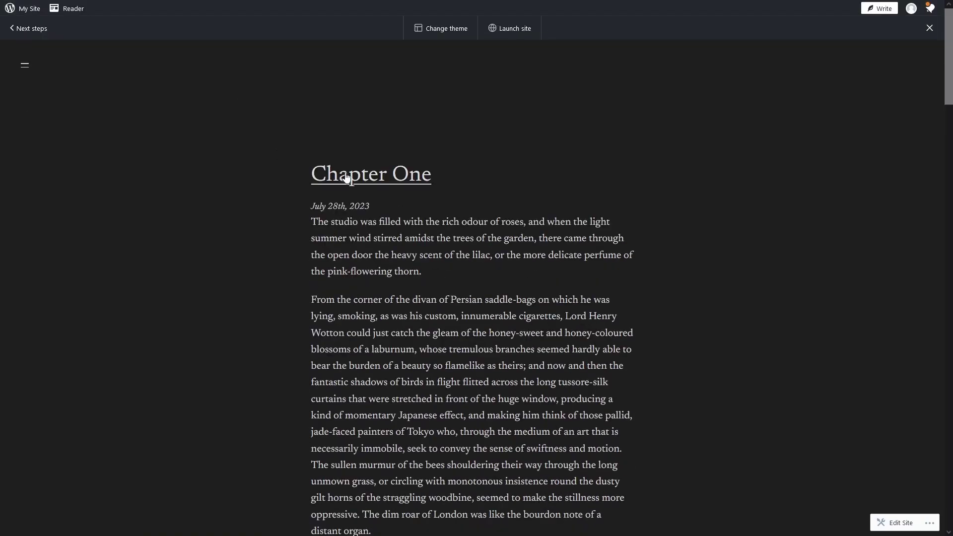
scroll(391, 88, down, 4)
scroll(395, 109, up, 4)
click(502, 35)
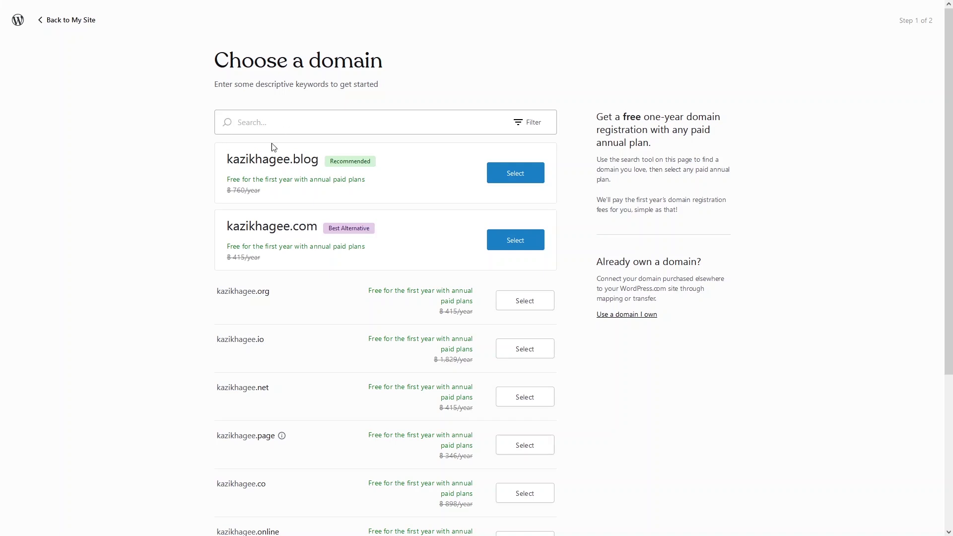
Skip buying a domain, keeping the free wordpress.com address and the Free plan.
scroll(153, 221, down, 4)
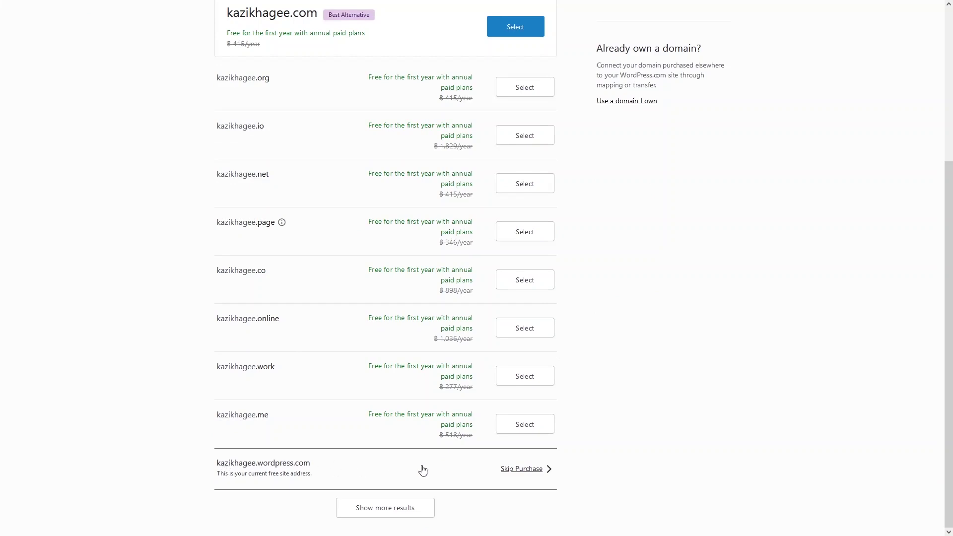
click(526, 475)
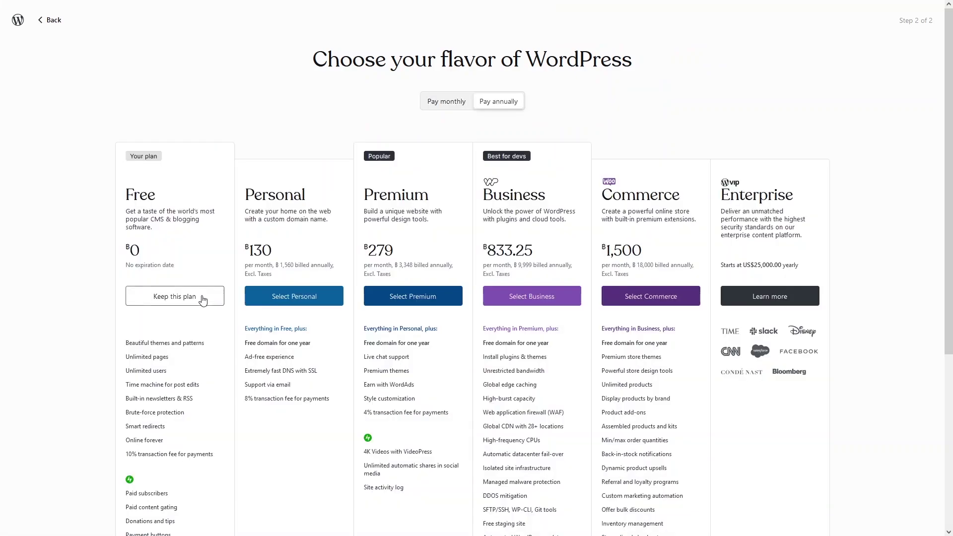
click(203, 298)
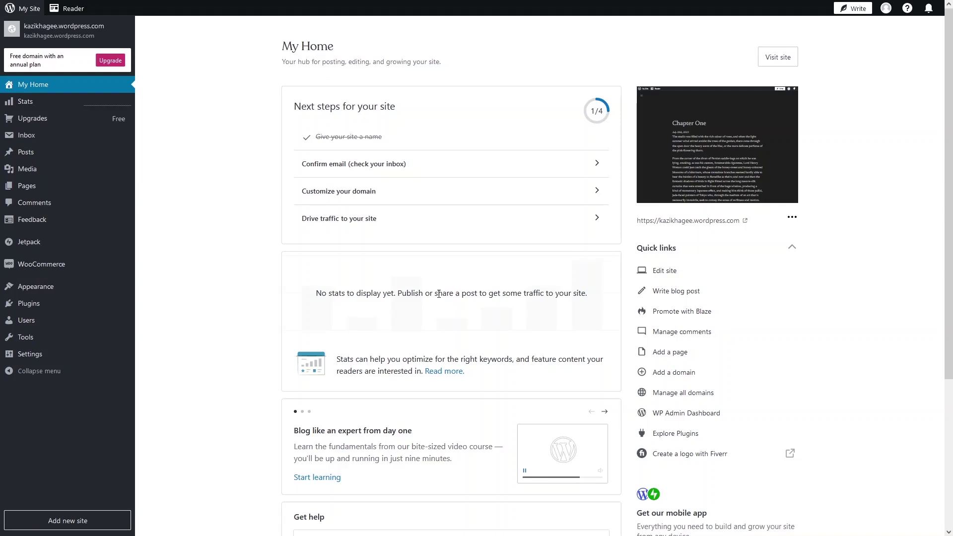
View the live Chapter One blog in a new tab, then close that tab.
click(778, 58)
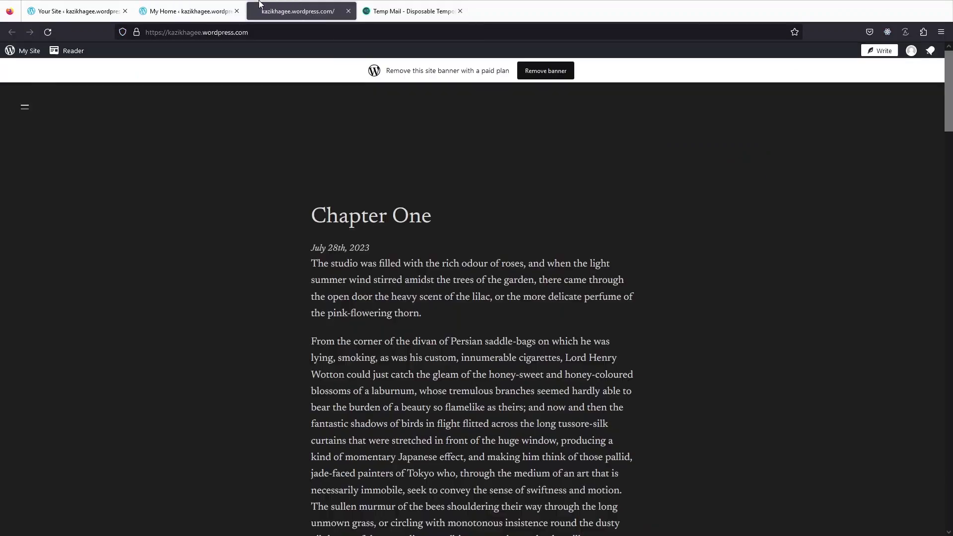
scroll(314, 139, down, 2)
scroll(305, 62, up, 2)
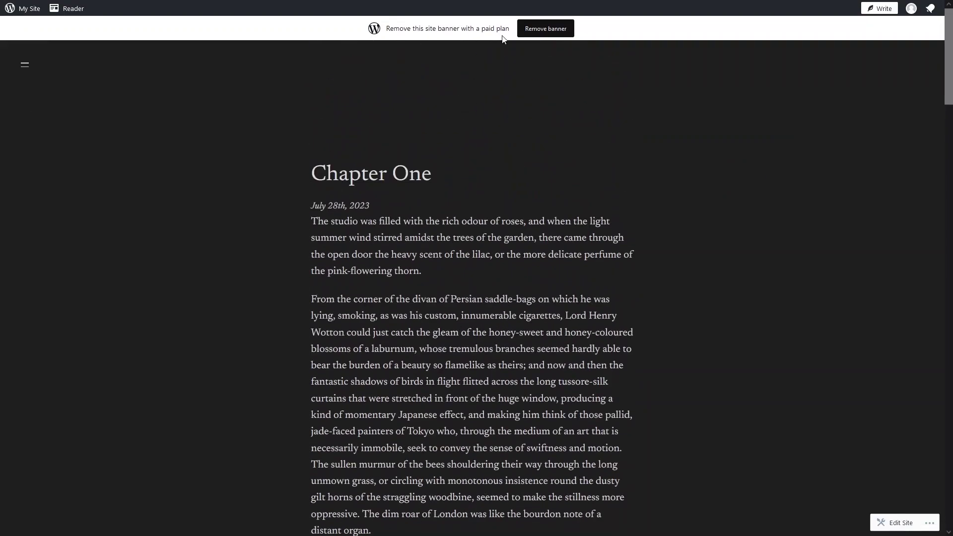
mouse_move(284, 2)
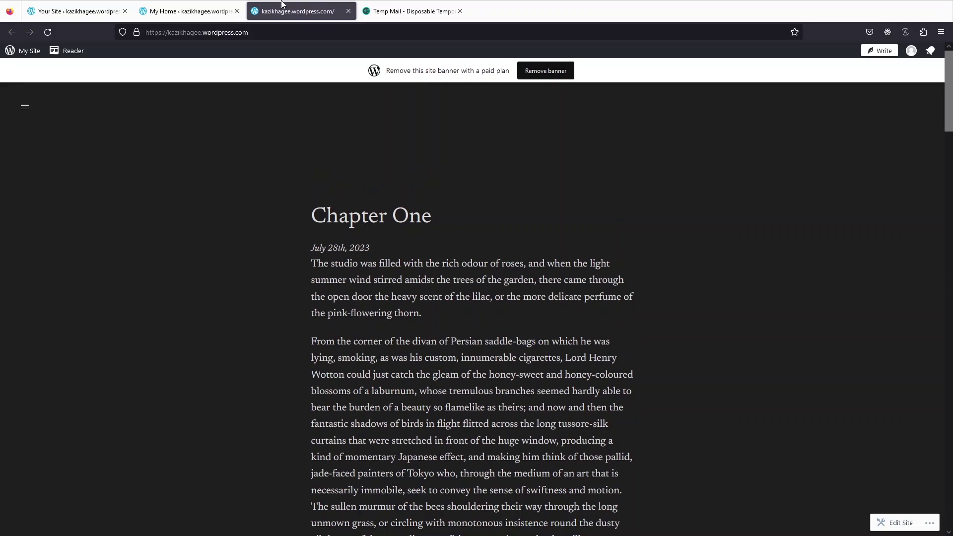
click(349, 11)
click(780, 189)
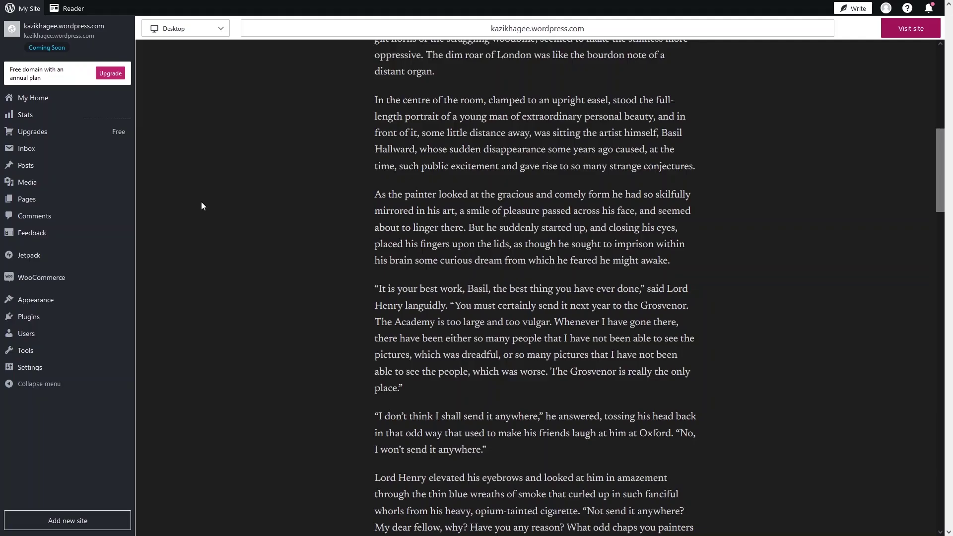
click(47, 102)
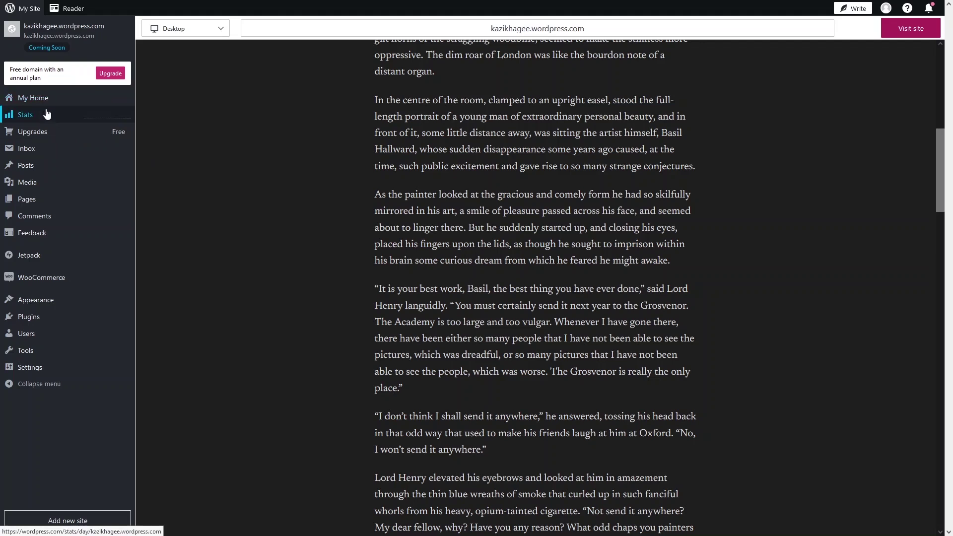
mouse_move(47, 166)
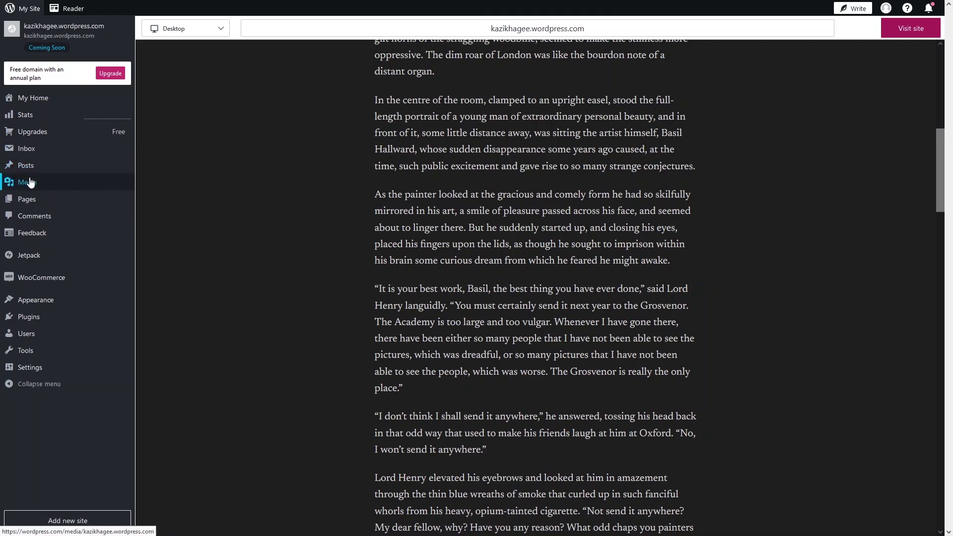
mouse_move(30, 198)
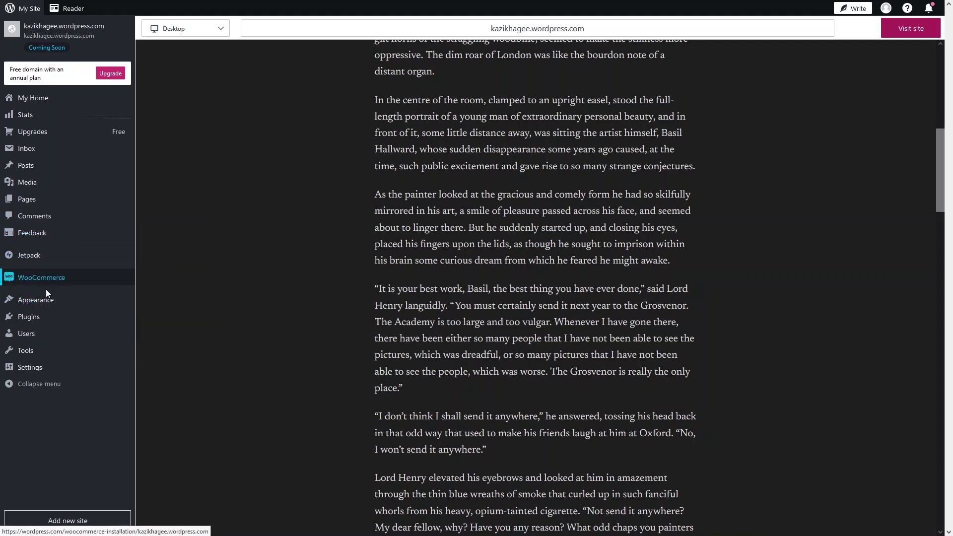
mouse_move(63, 302)
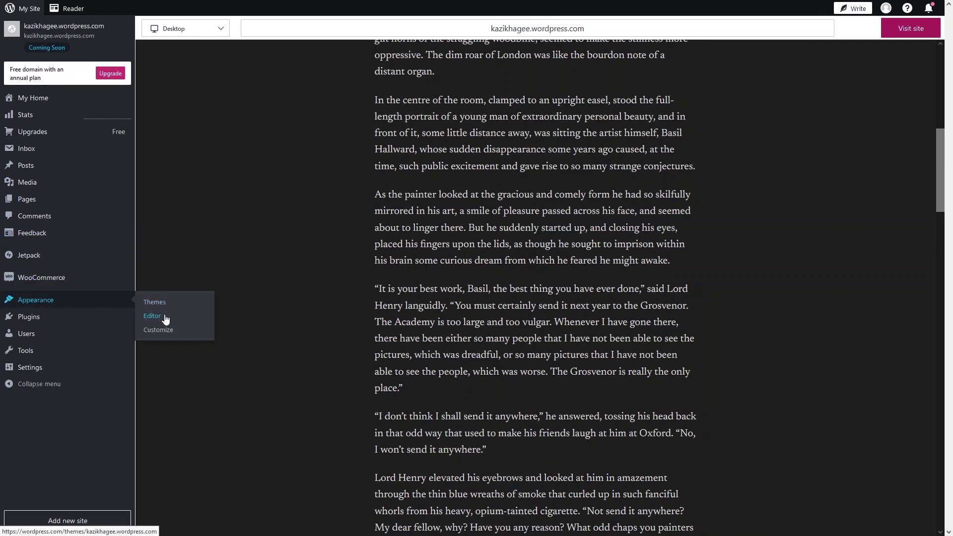